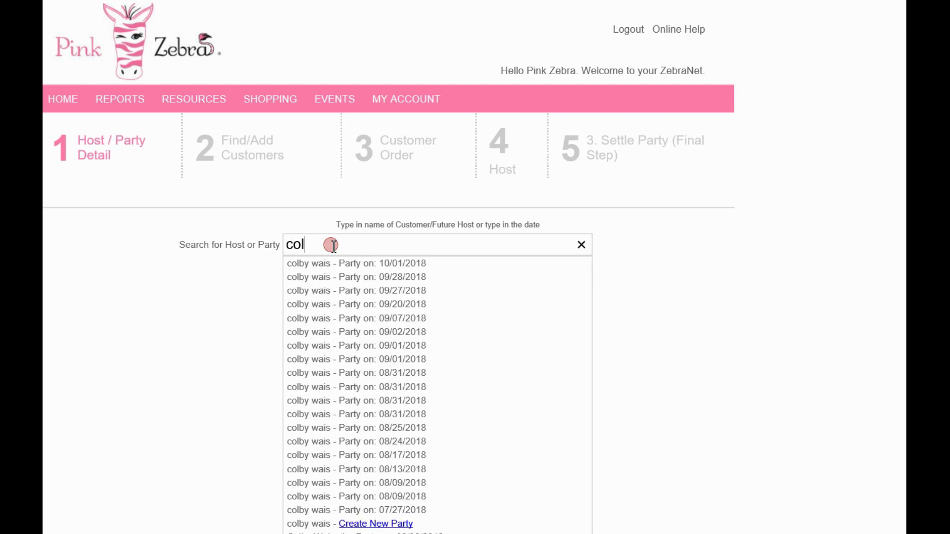
# Start a new party for the matching host in the host search results.
pyautogui.scroll(-5, 346, 307)
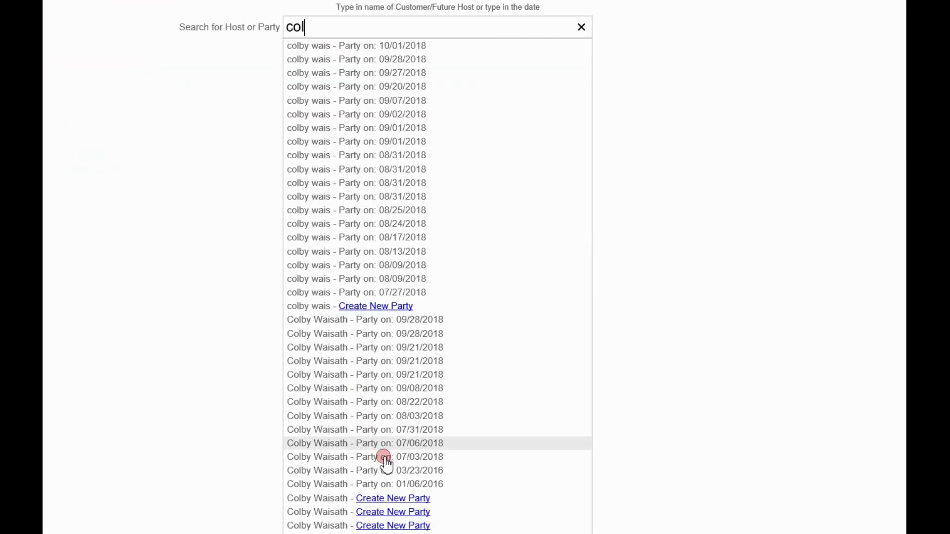
pyautogui.click(391, 498)
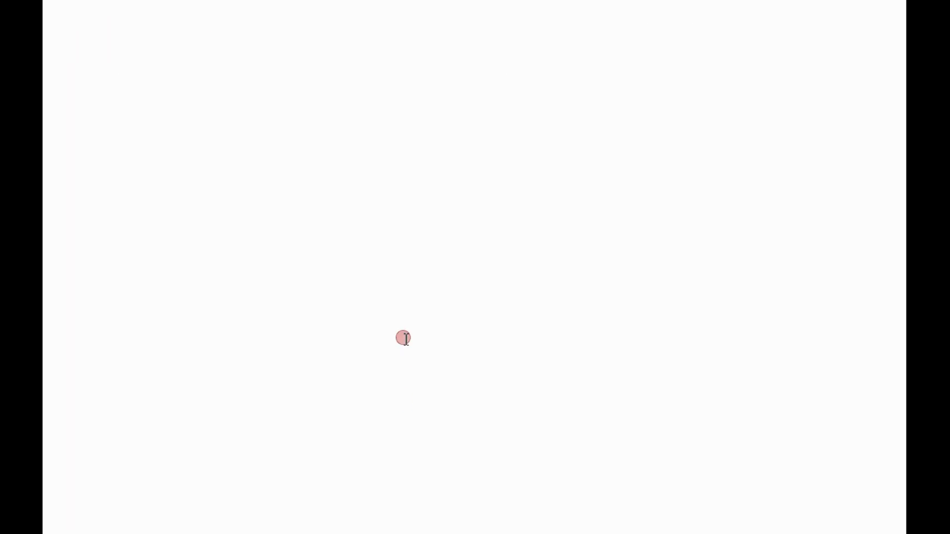
# Set the party date to September 8 and copy the shipping address into the party address.
pyautogui.scroll(-10, 573, 342)
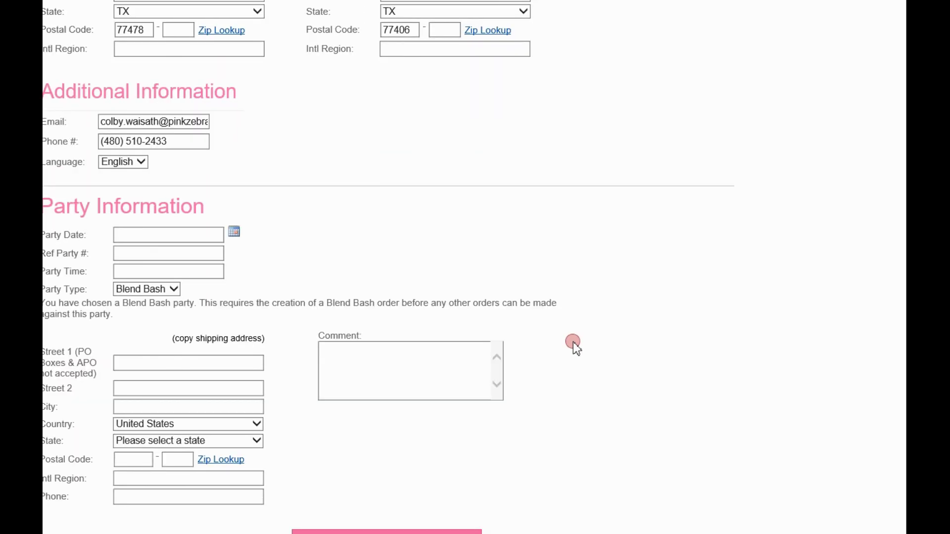
pyautogui.click(235, 234)
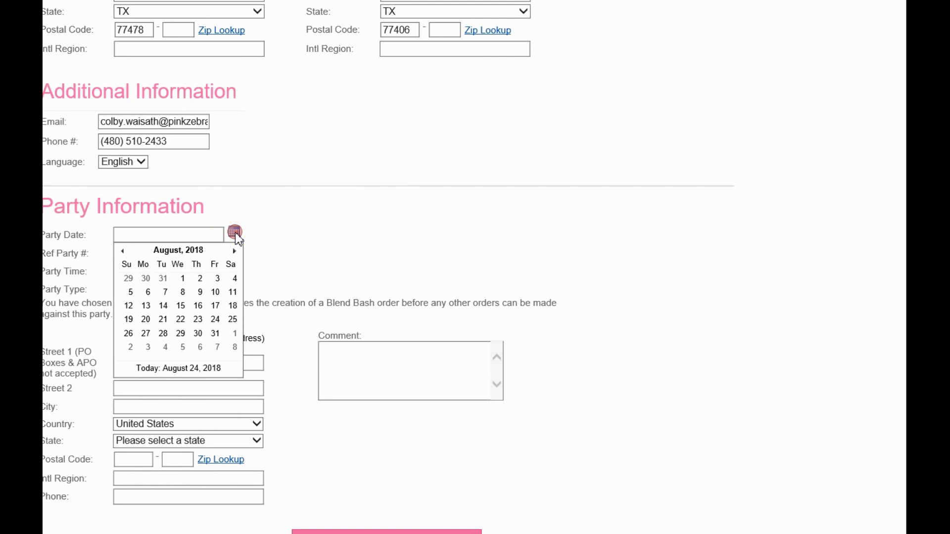
pyautogui.click(235, 348)
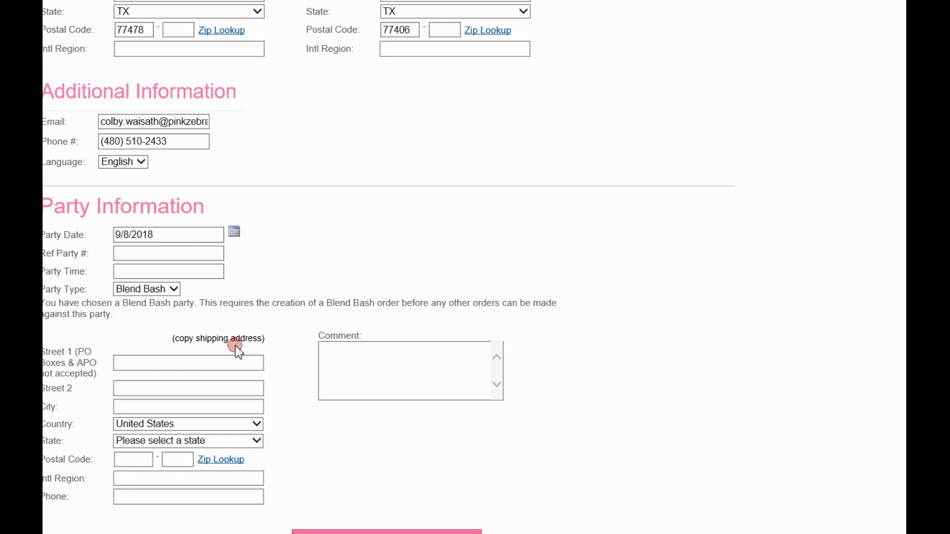
pyautogui.click(208, 339)
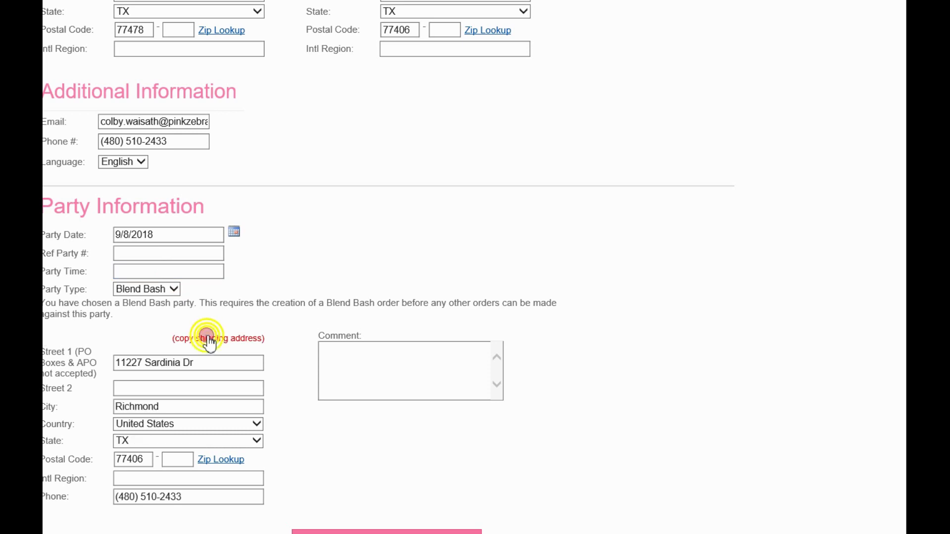
# Set up the Blend Bash order, accepting the verified billing and shipping addresses.
pyautogui.click(601, 334)
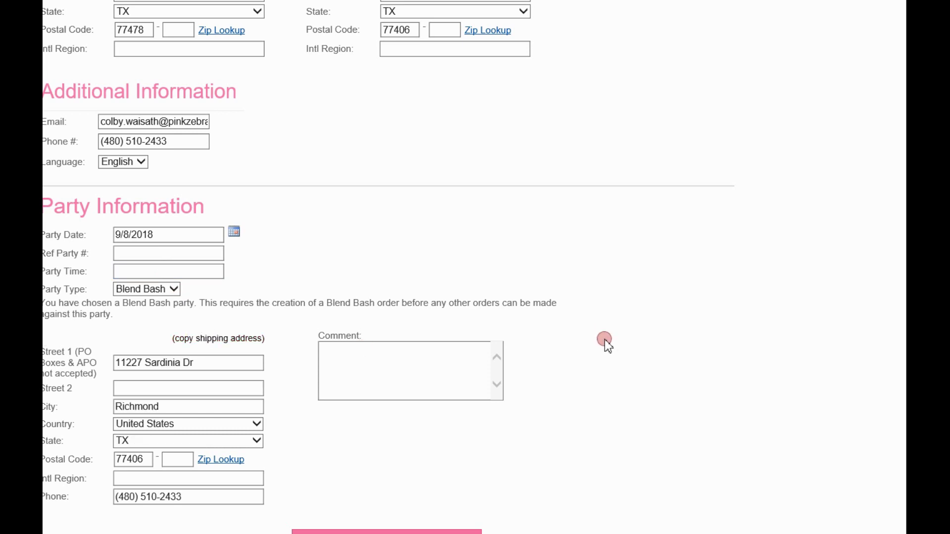
pyautogui.scroll(-2, 605, 339)
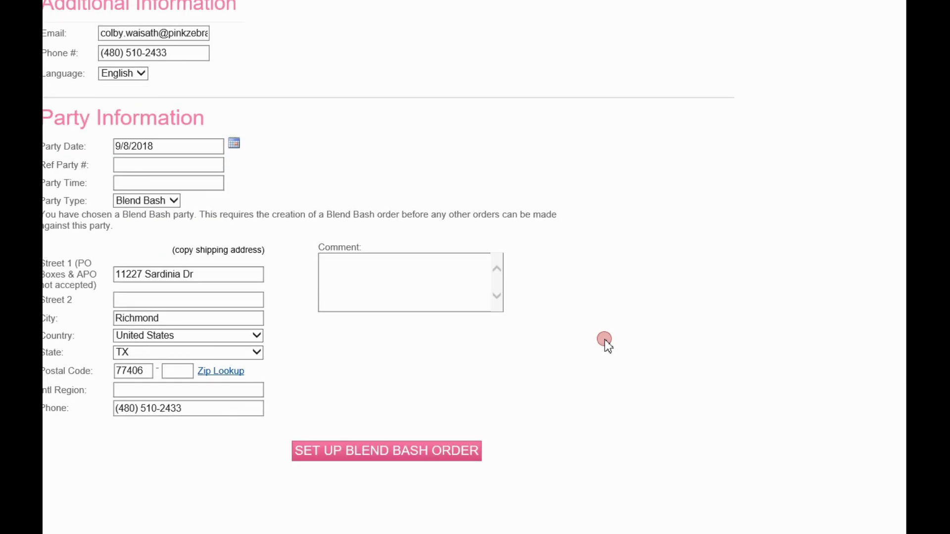
pyautogui.click(390, 449)
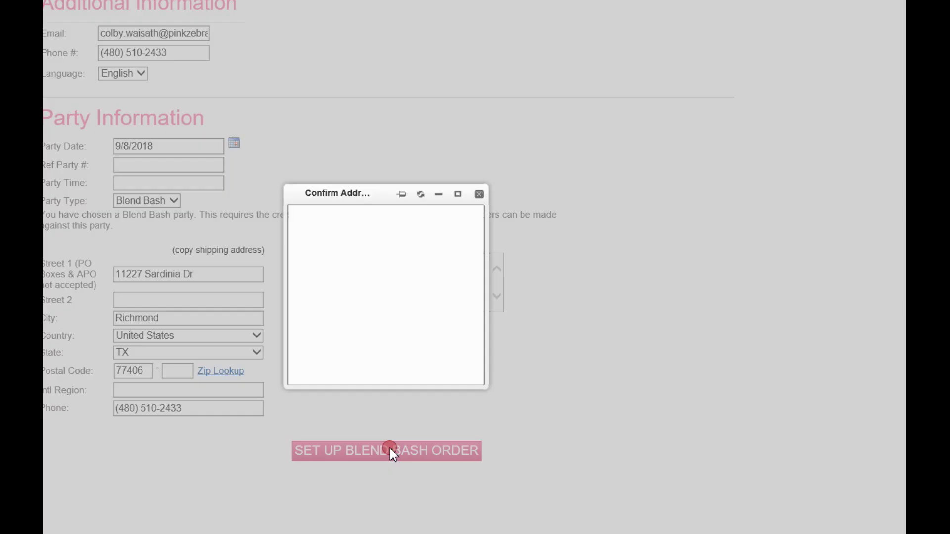
pyautogui.click(418, 400)
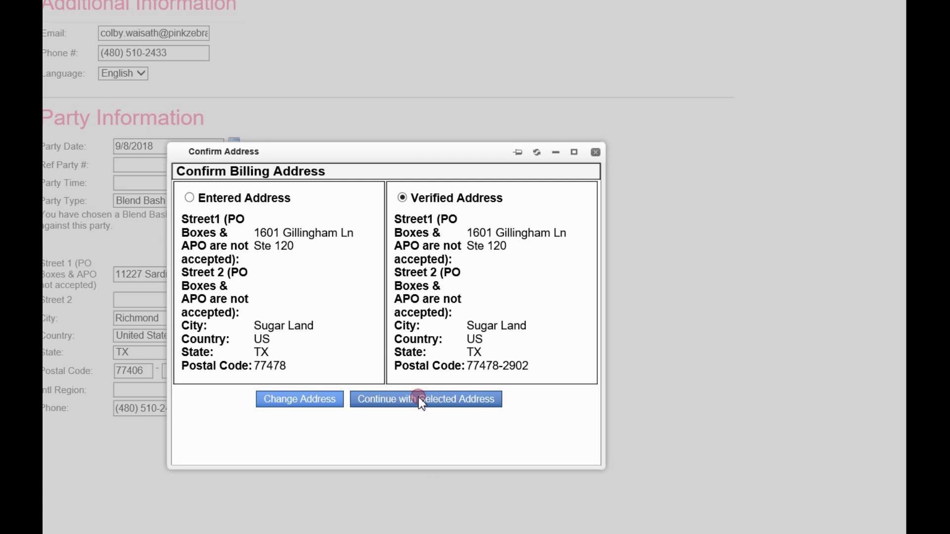
pyautogui.click(411, 418)
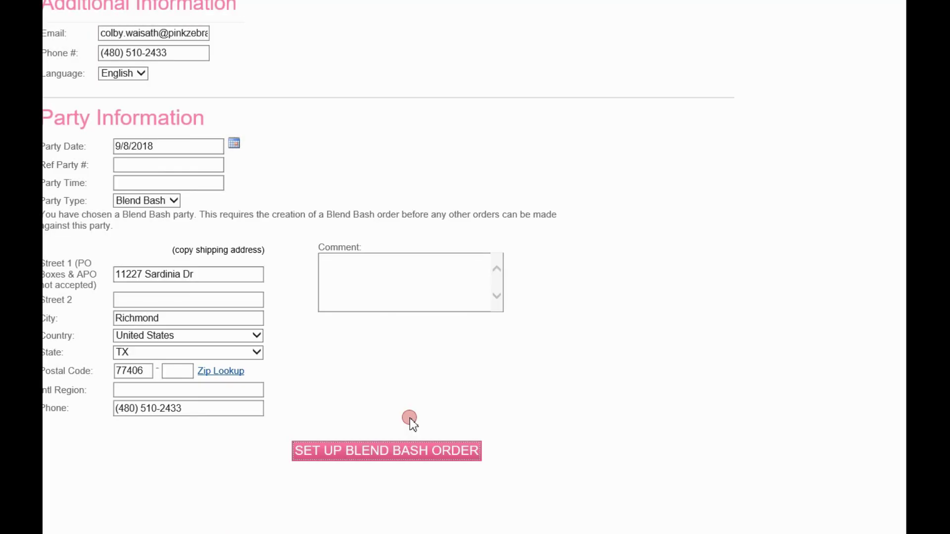
pyautogui.click(409, 450)
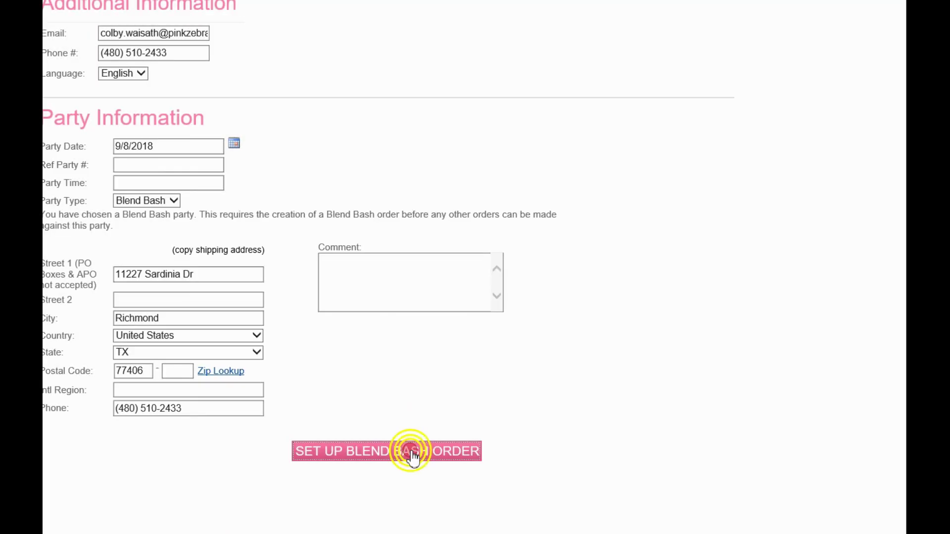
# Confirm the shipping address and open the BB-Man Cave Blend Bash product details.
pyautogui.click(440, 384)
pyautogui.scroll(-5, 464, 397)
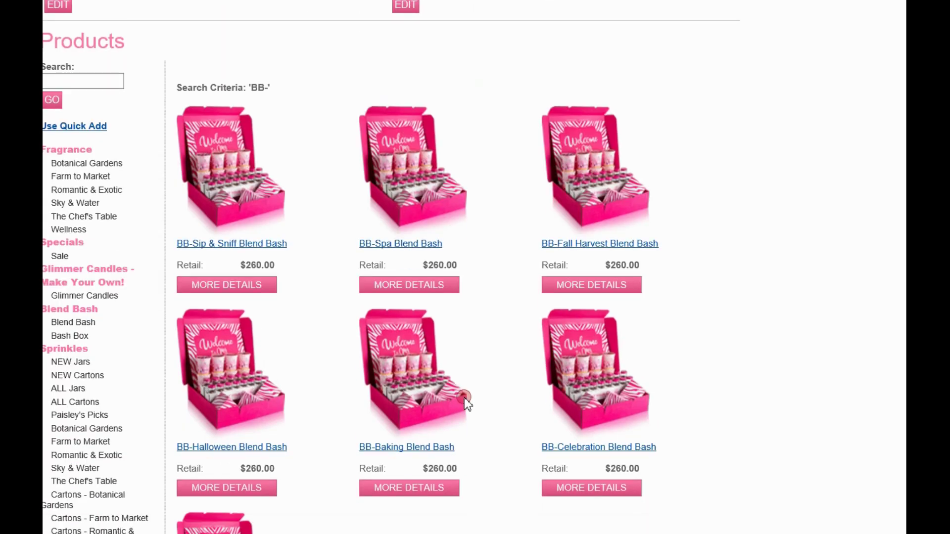
pyautogui.scroll(-5, 464, 398)
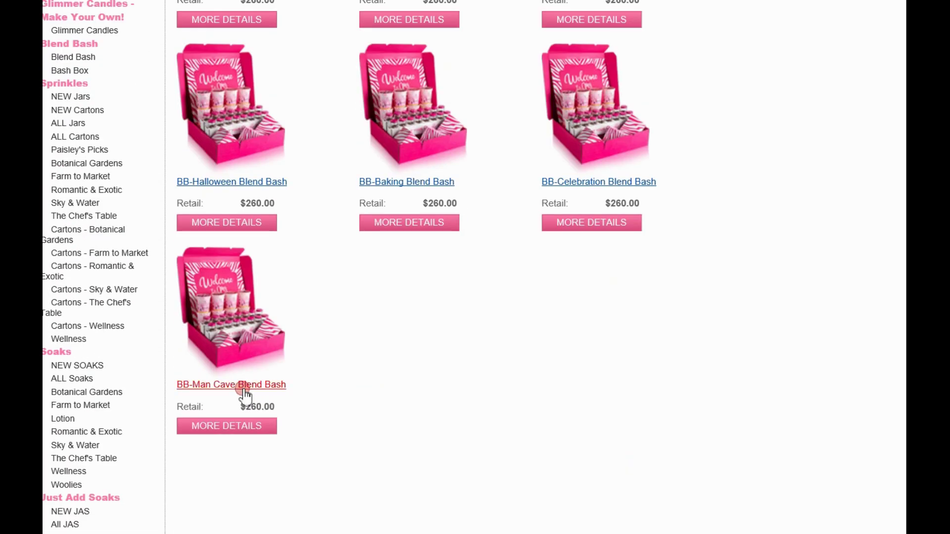
pyautogui.scroll(3, 592, 399)
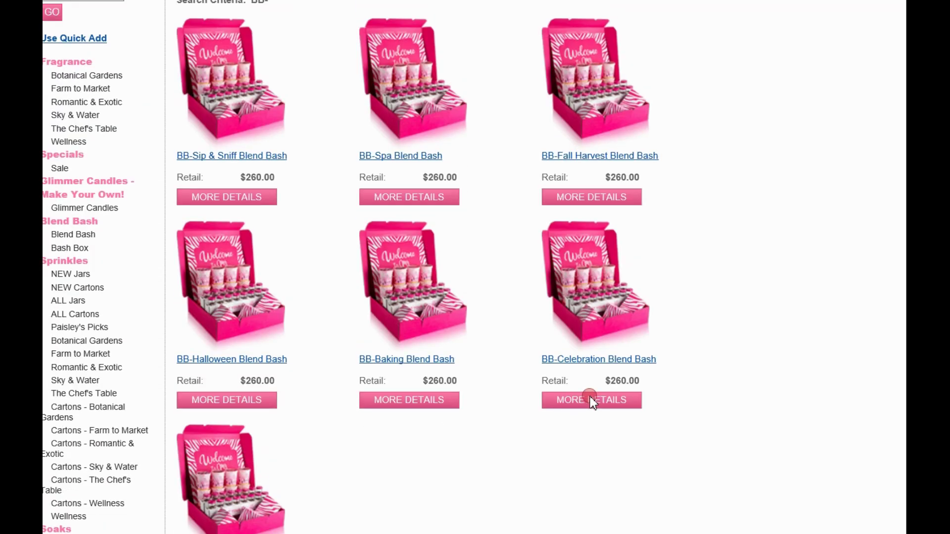
pyautogui.scroll(-3, 439, 430)
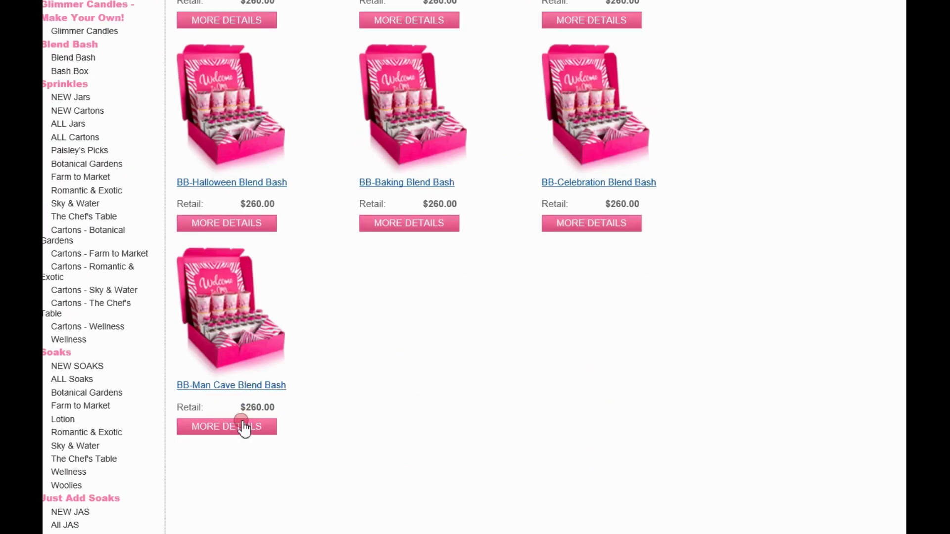
pyautogui.click(255, 386)
# Add the $260.00 Man Cave Blend Bash with Map Warming Shade to the order.
pyautogui.scroll(-2, 538, 348)
pyautogui.scroll(-4, 538, 348)
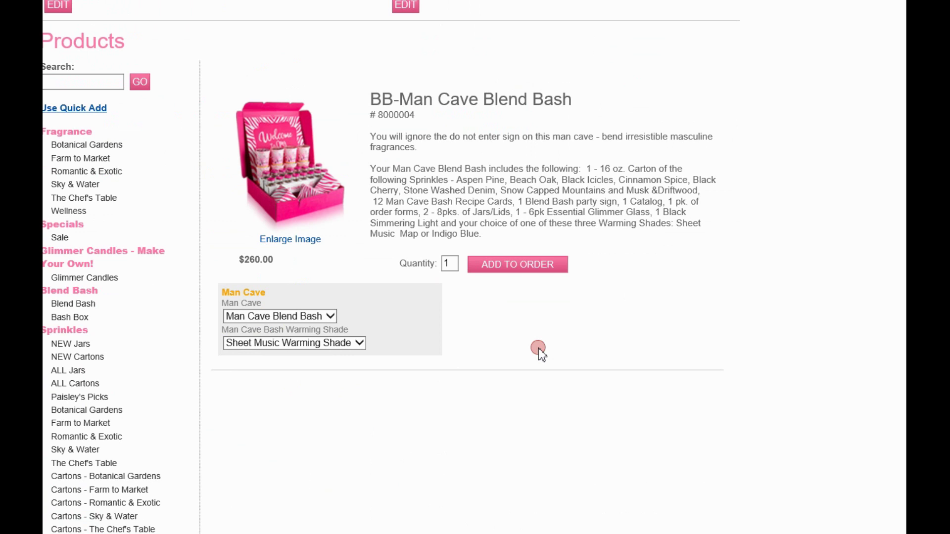
pyautogui.click(360, 343)
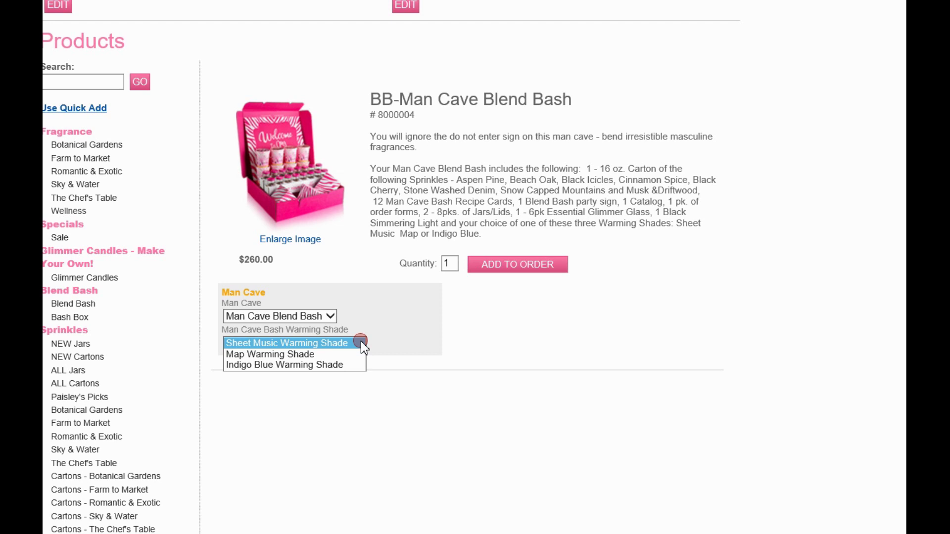
pyautogui.click(295, 355)
pyautogui.click(517, 268)
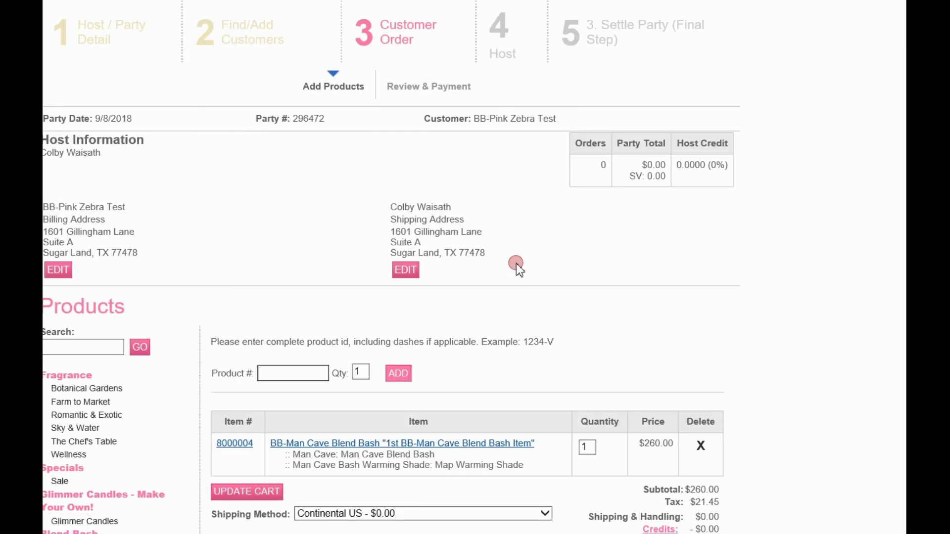
# Submit the $281.45 Blend Bash cart and continue to Review & Payment.
pyautogui.scroll(-3, 516, 263)
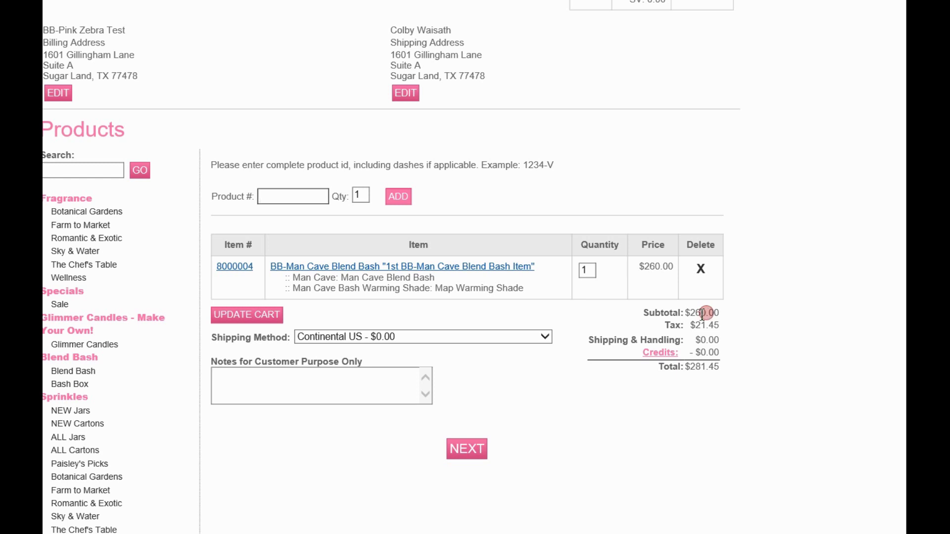
pyautogui.click(464, 445)
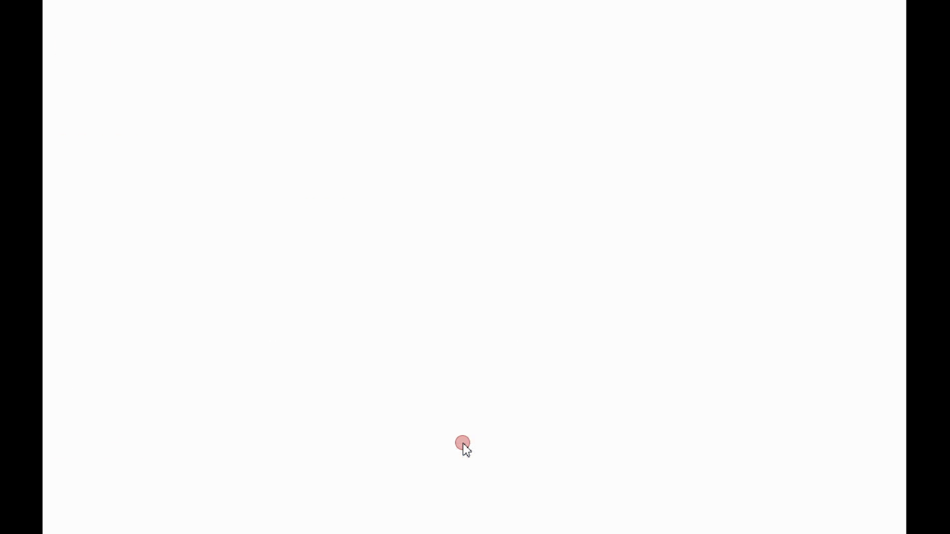
# Select the Entered status of the $281.45 order on Review & Payment.
pyautogui.scroll(-2, 464, 445)
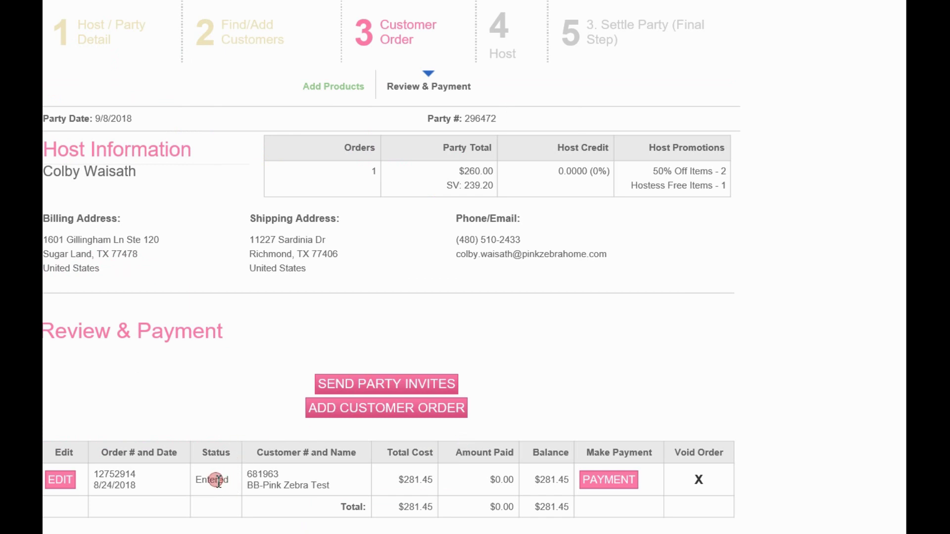
pyautogui.moveTo(212, 480)
pyautogui.mouseDown()
pyautogui.moveTo(228, 480)
pyautogui.moveTo(197, 480)
pyautogui.mouseUp()
# Set up party invites and save Blend Bash (Man) as the invitation theme.
pyautogui.click(385, 384)
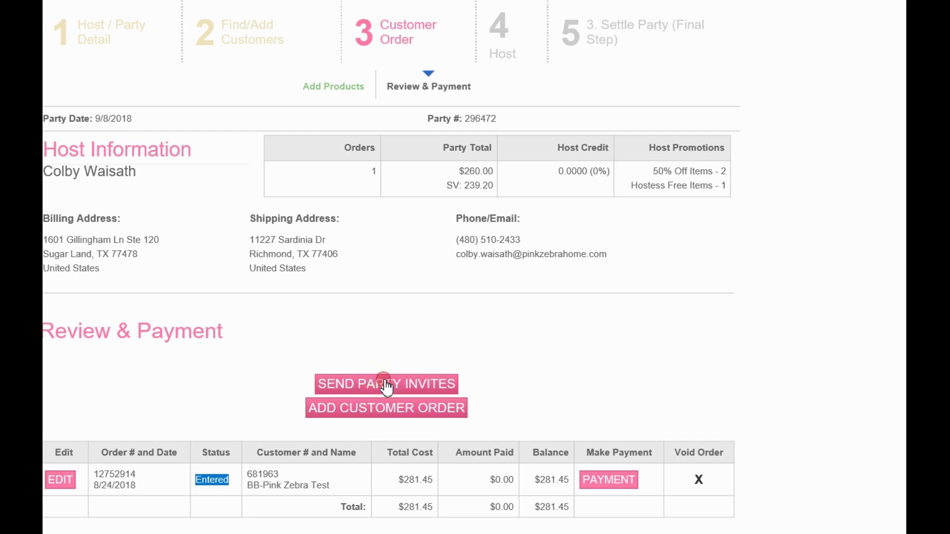
pyautogui.click(512, 382)
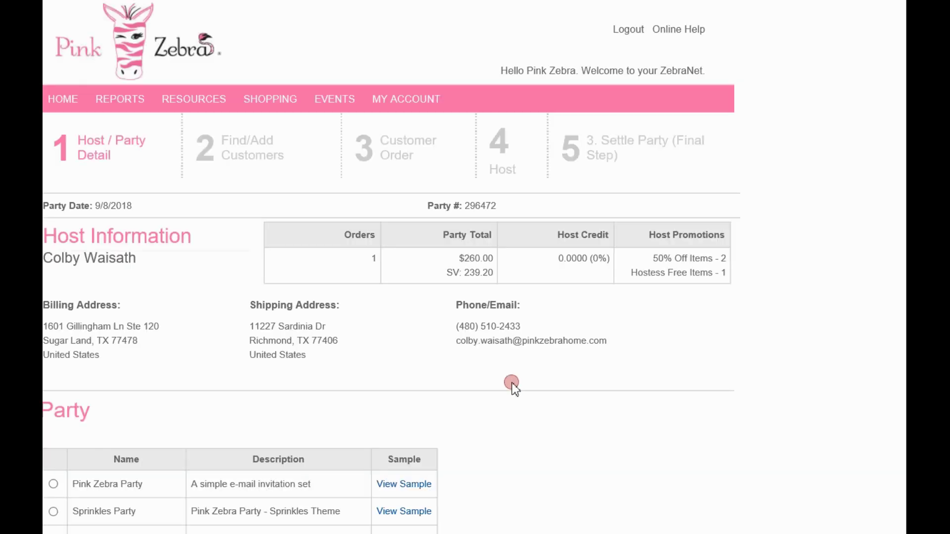
pyautogui.scroll(-5, 435, 406)
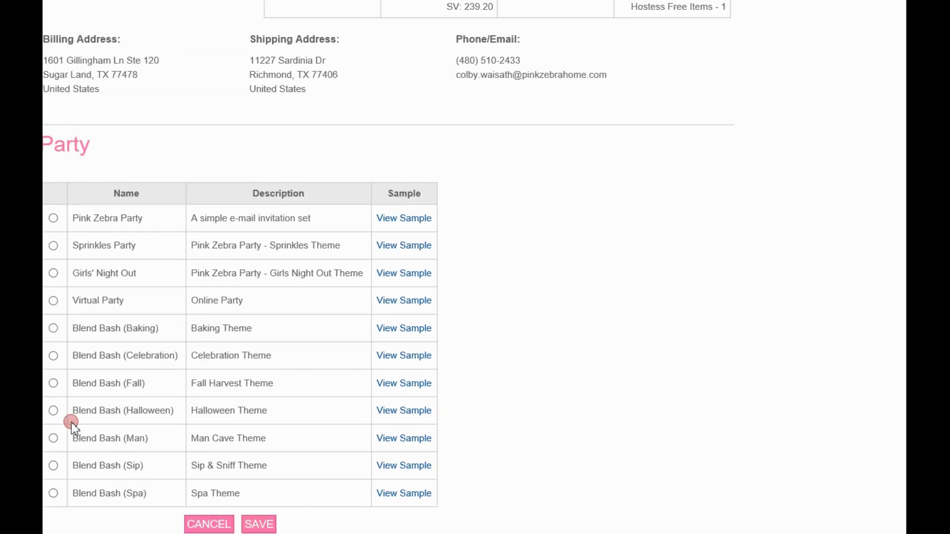
pyautogui.click(55, 439)
pyautogui.click(375, 437)
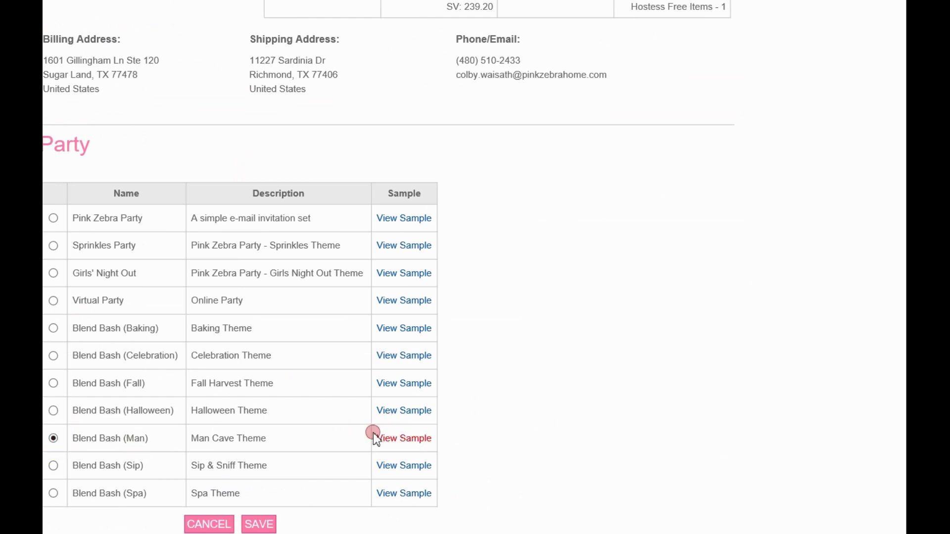
pyautogui.click(261, 520)
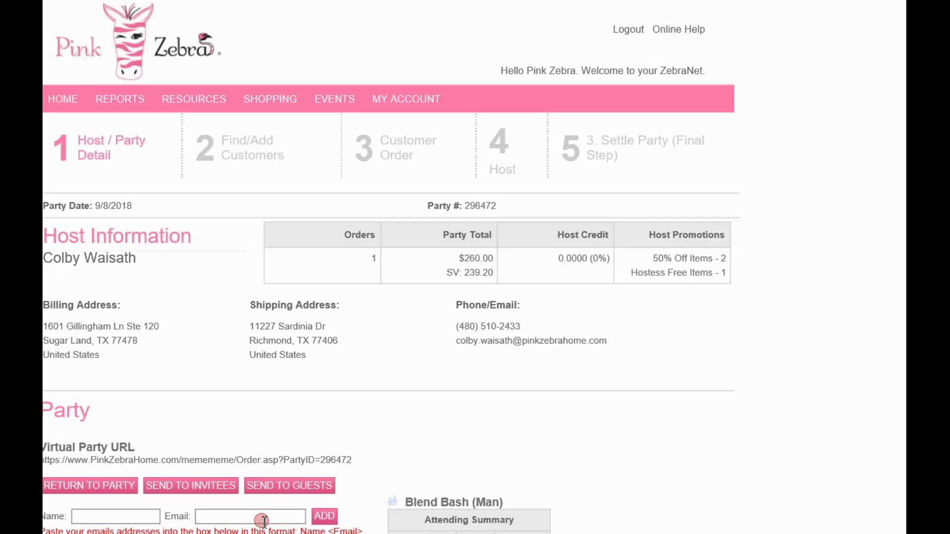
# Add the host as an invitee by entering their name and e-mail address.
pyautogui.scroll(-5, 395, 465)
pyautogui.click(87, 311)
pyautogui.write('colby')
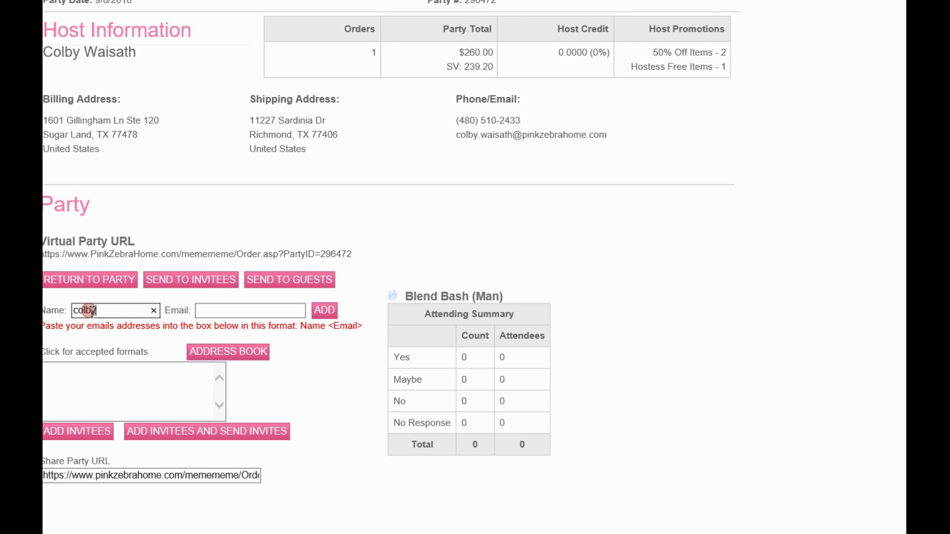
pyautogui.press('Tab')
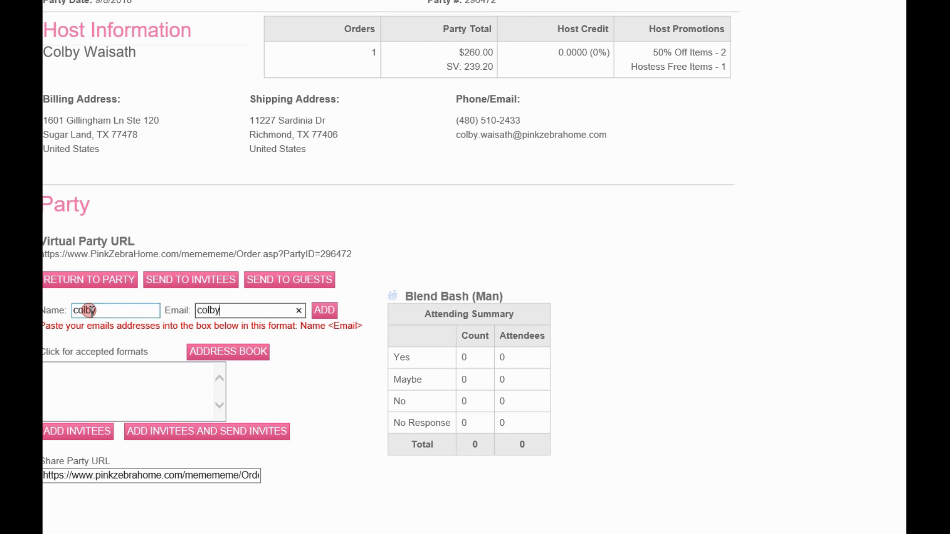
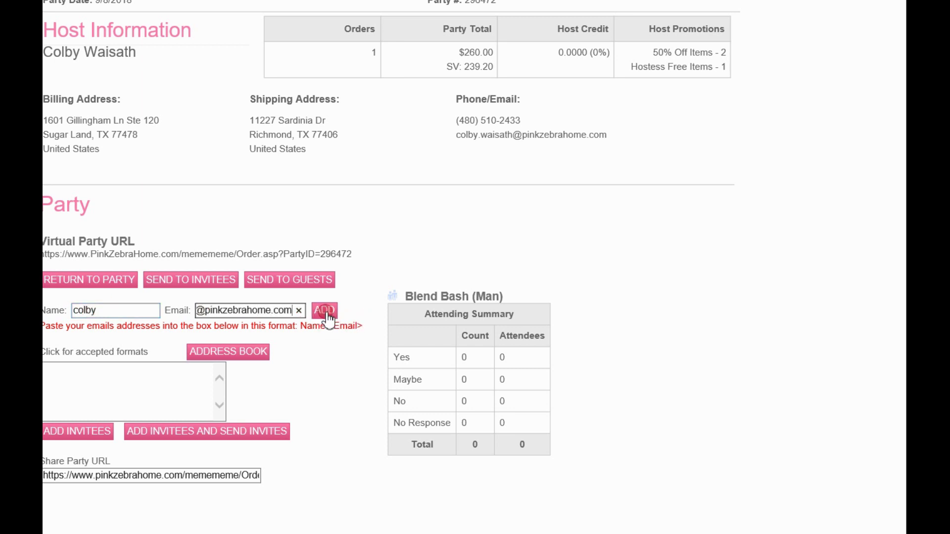
pyautogui.click(327, 313)
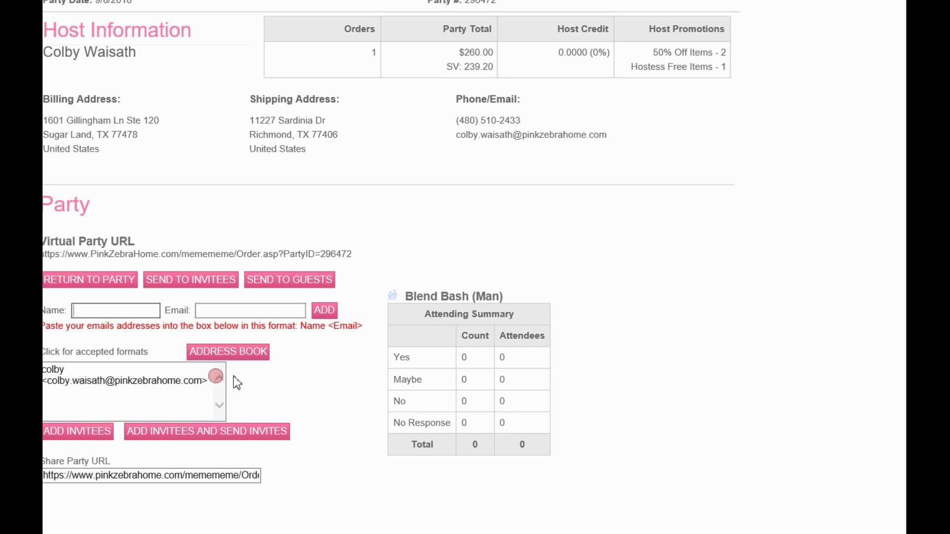
pyautogui.click(63, 431)
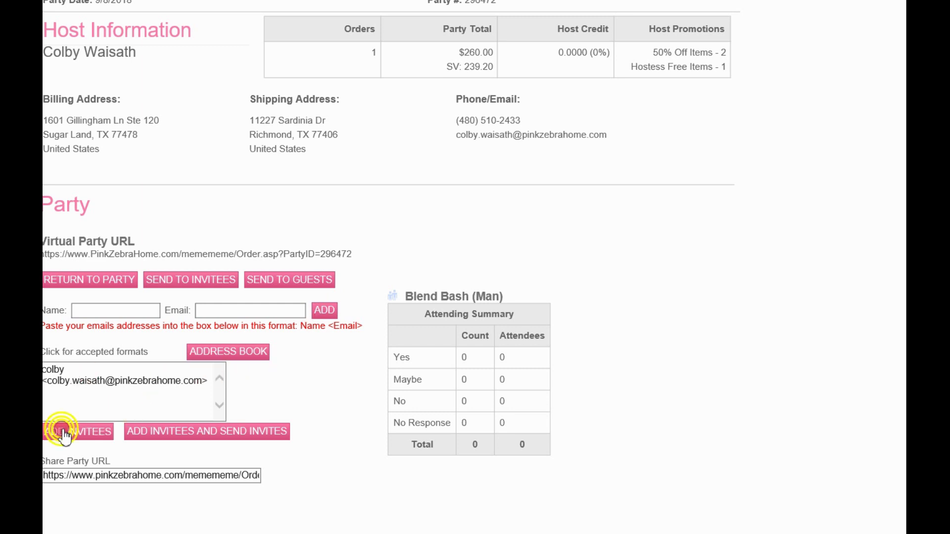
pyautogui.scroll(-3, 251, 422)
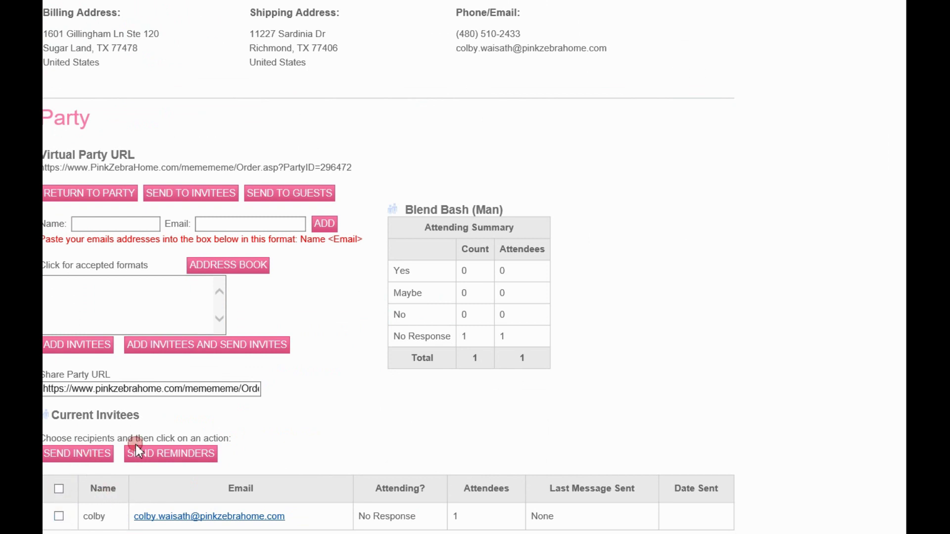
# Select all current invitees and send them the party invitation.
pyautogui.click(57, 487)
pyautogui.click(67, 454)
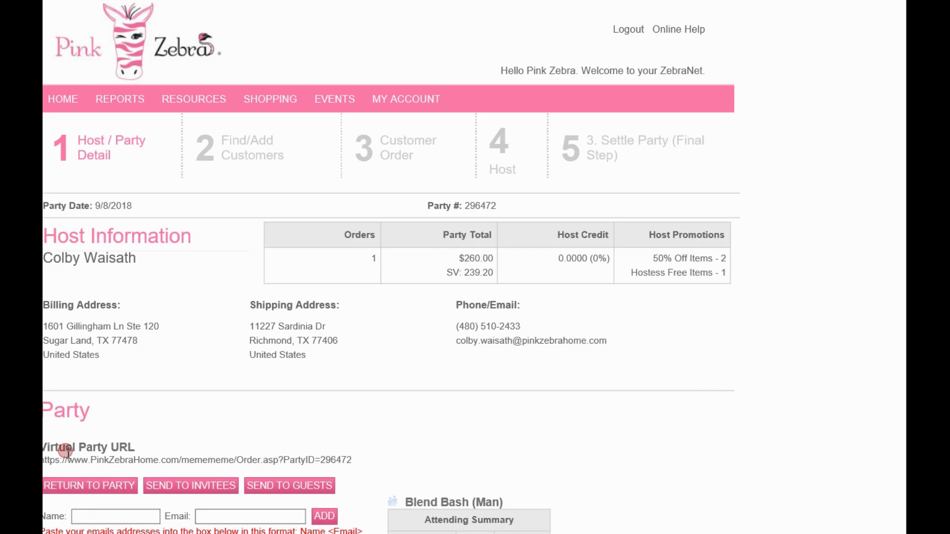
pyautogui.scroll(-1, 279, 429)
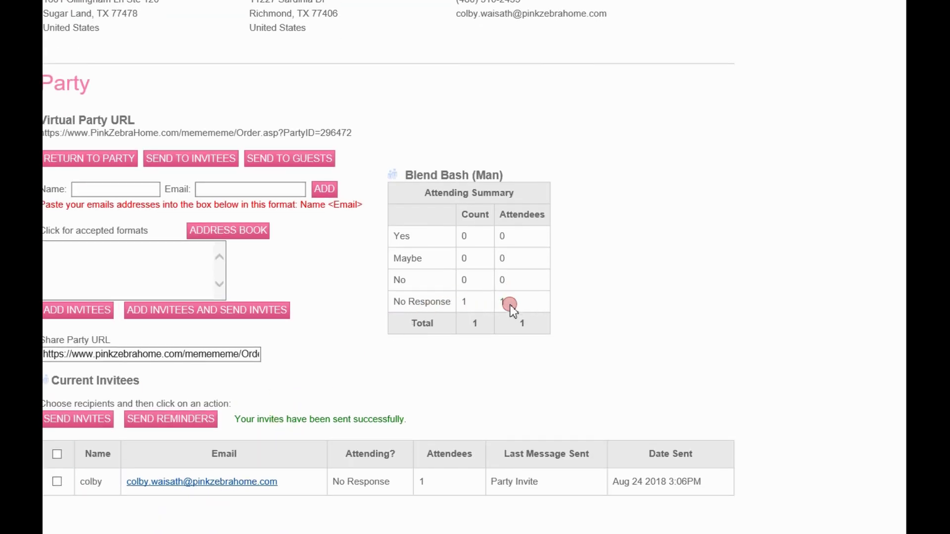
# Highlight the attending summary counts, the Virtual Party URL and the Share Party URL text.
pyautogui.moveTo(529, 319); pyautogui.dragTo(401, 234)
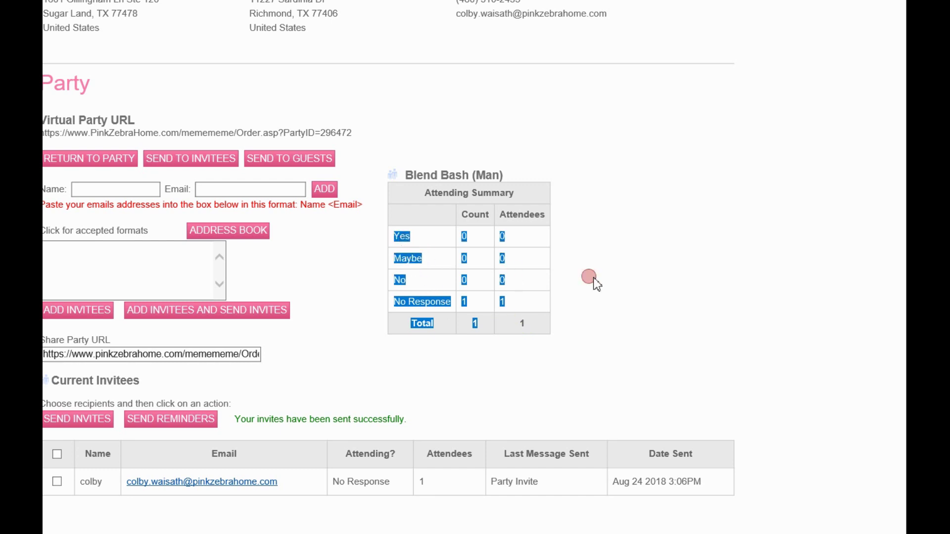
pyautogui.click(655, 283)
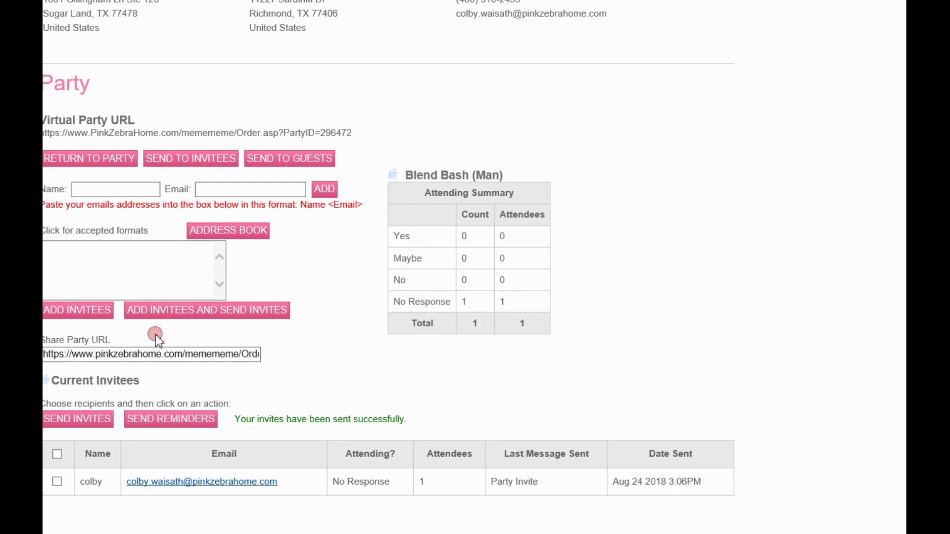
pyautogui.moveTo(45, 132); pyautogui.dragTo(352, 138)
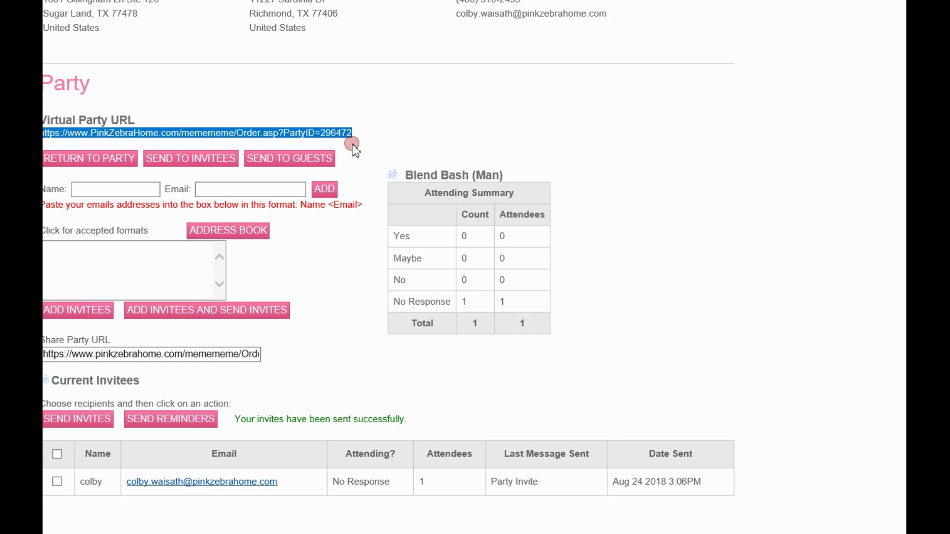
pyautogui.moveTo(46, 354); pyautogui.dragTo(267, 358)
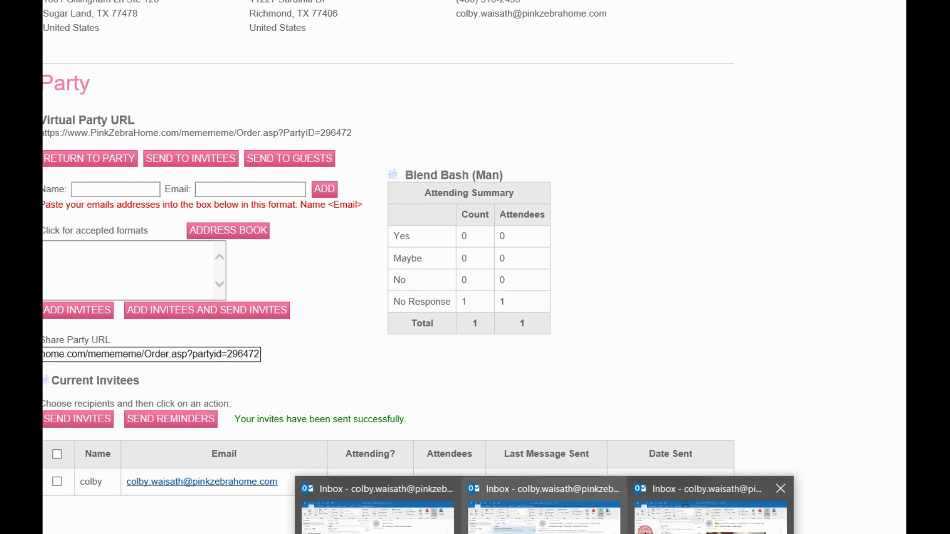
# In Outlook, follow the invitation e-mail's SHOW ME HOW IT WORKS link.
pyautogui.click(711, 507)
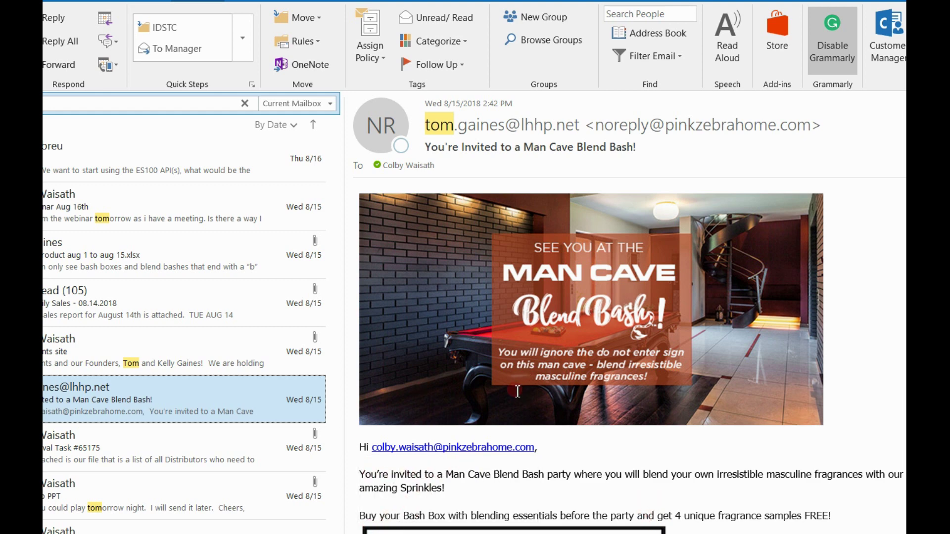
pyautogui.scroll(-3, 516, 390)
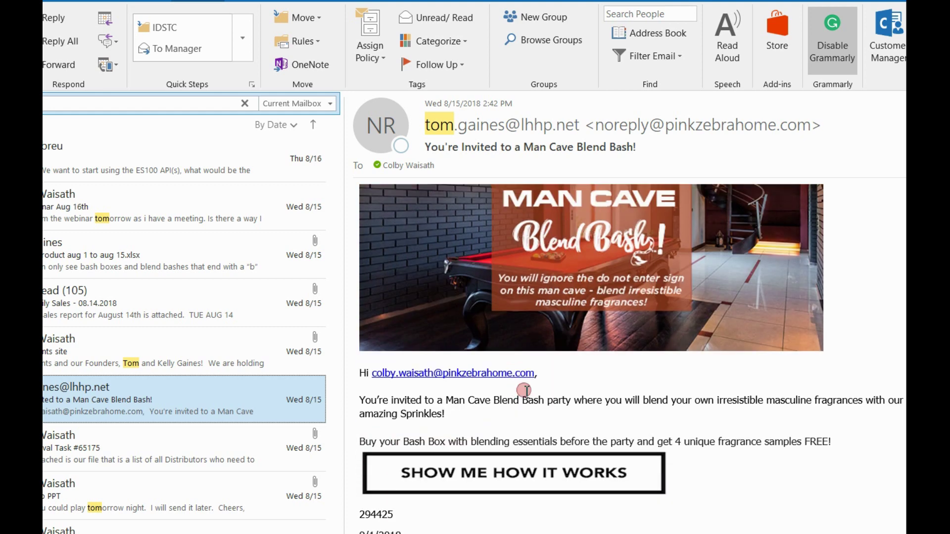
pyautogui.scroll(-1, 516, 396)
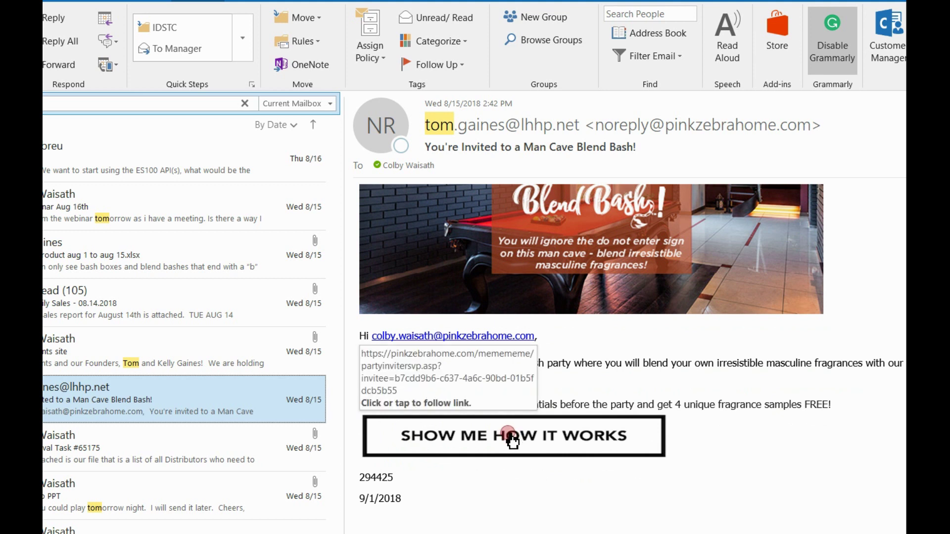
pyautogui.click(513, 440)
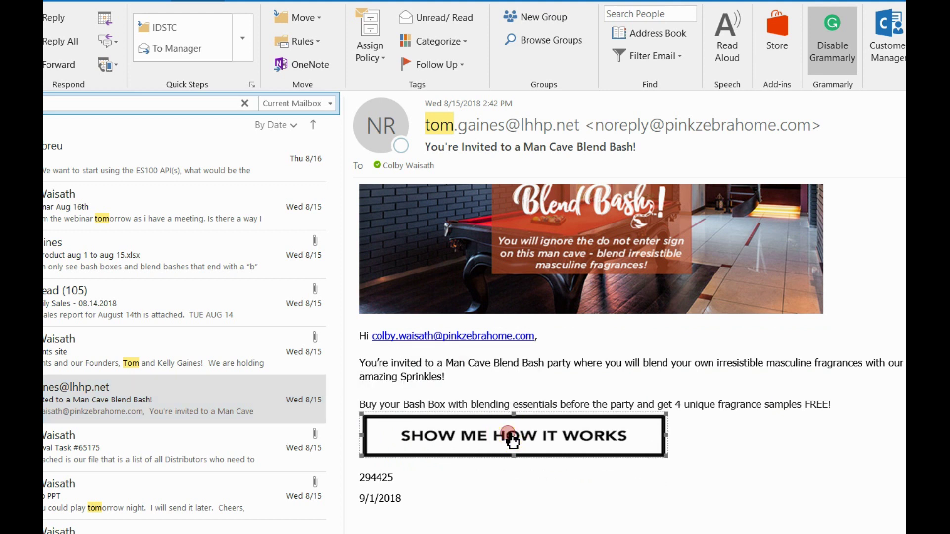
pyautogui.keyDown('ctrl'); pyautogui.click(513, 439); pyautogui.keyUp('ctrl')
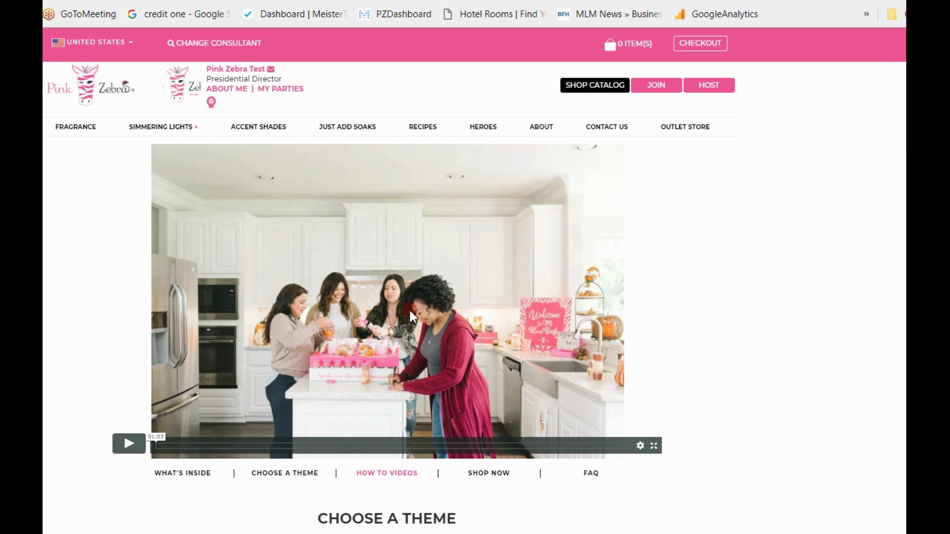
# Play the Blend Bash intro video, then open the Man Cave Bash Box shop page.
pyautogui.scroll(-2, 408, 308)
pyautogui.click(129, 371)
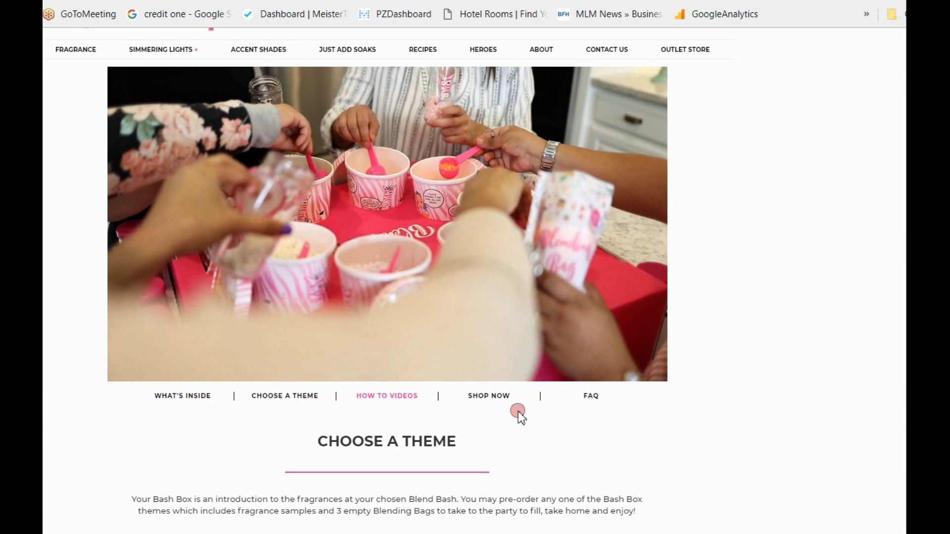
pyautogui.scroll(-3, 520, 417)
pyautogui.scroll(-5, 520, 416)
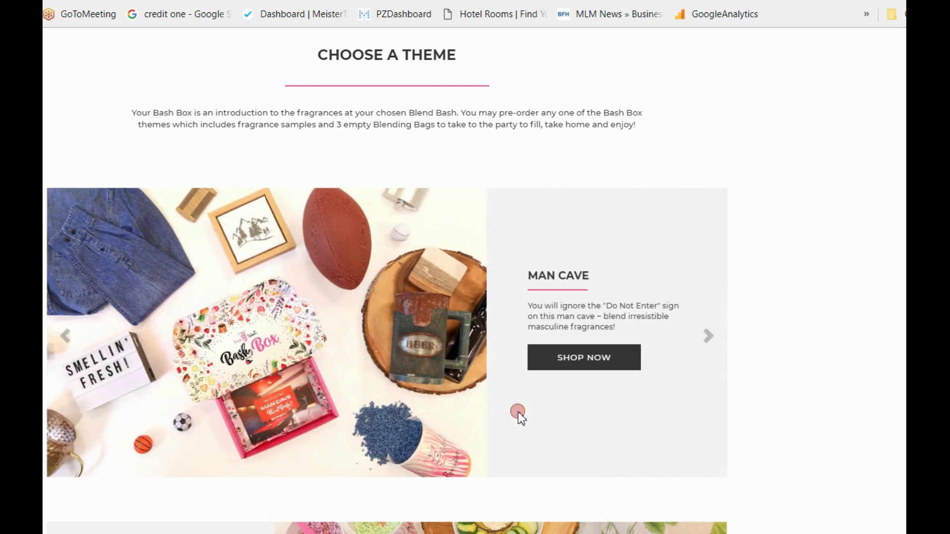
pyautogui.click(562, 357)
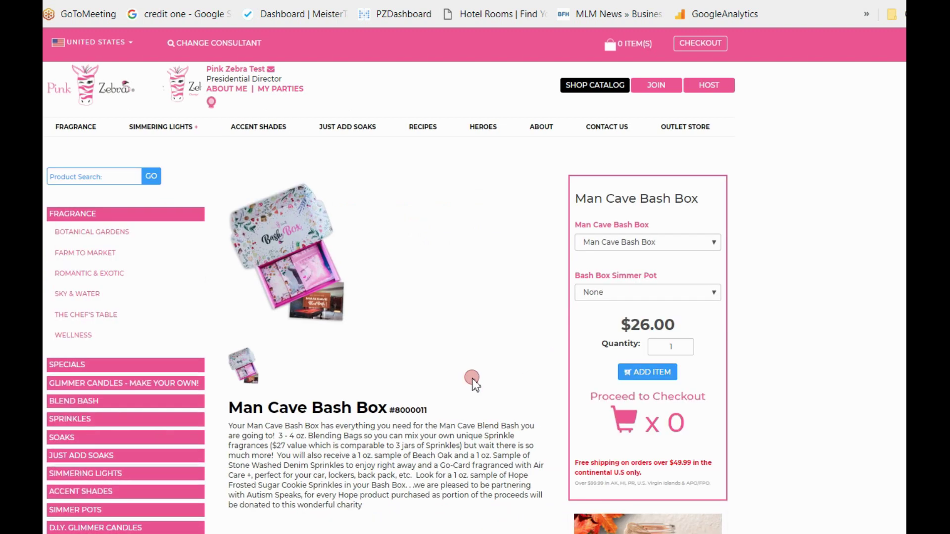
# Add one Man Cave Bash Box with simmer pot set to None ($26.00) and proceed to checkout.
pyautogui.click(650, 376)
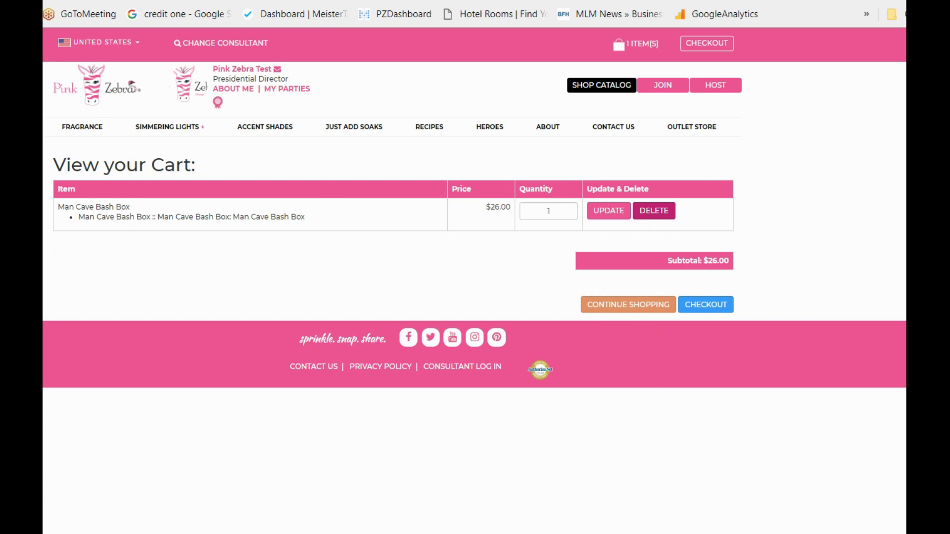
pyautogui.hotkey('alt', 'Left')
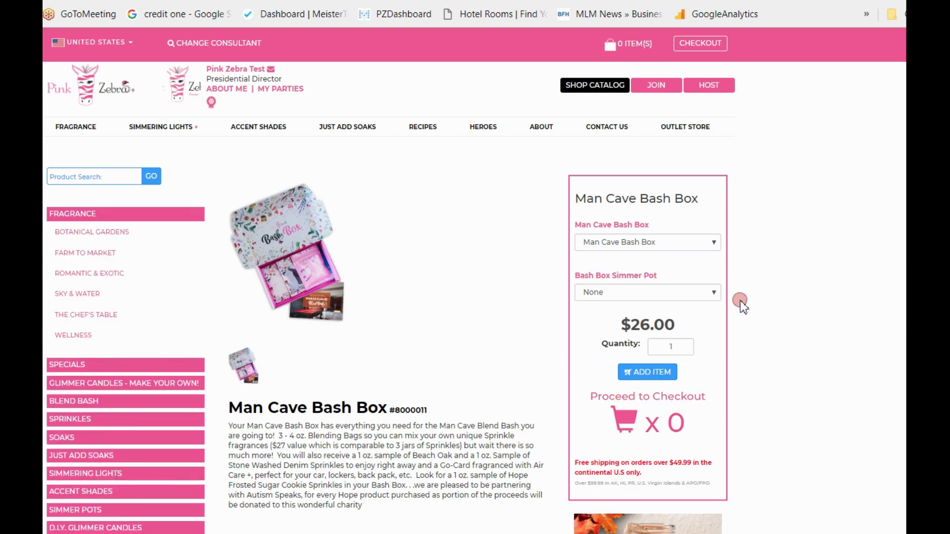
pyautogui.click(714, 293)
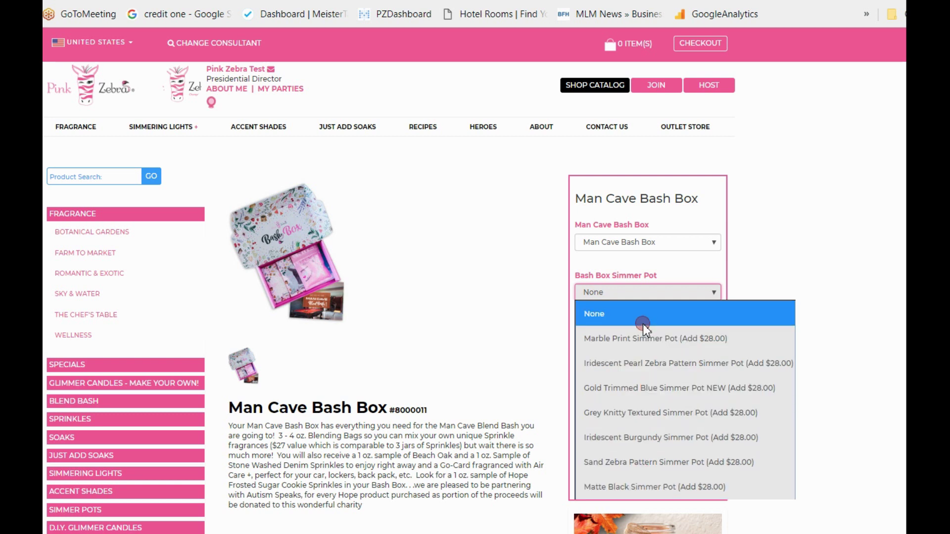
pyautogui.click(483, 299)
pyautogui.click(636, 375)
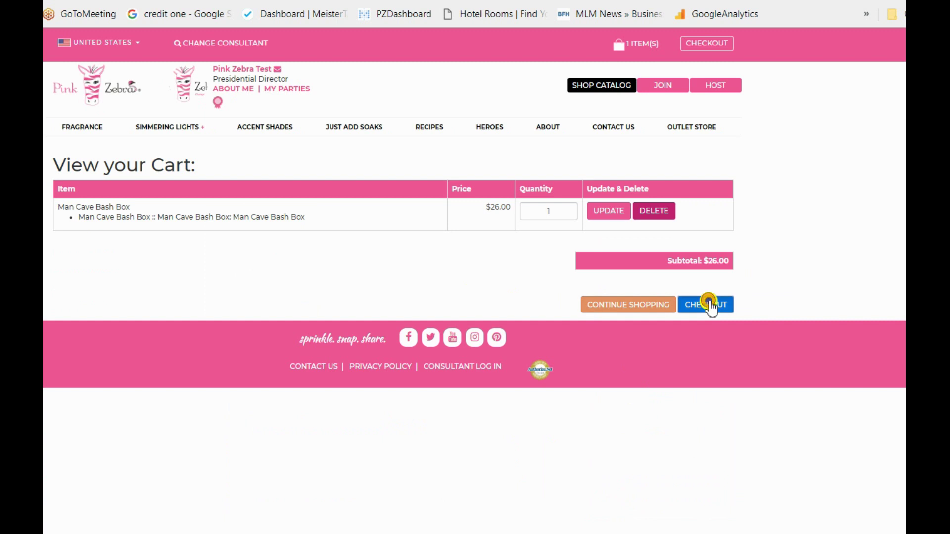
pyautogui.click(708, 304)
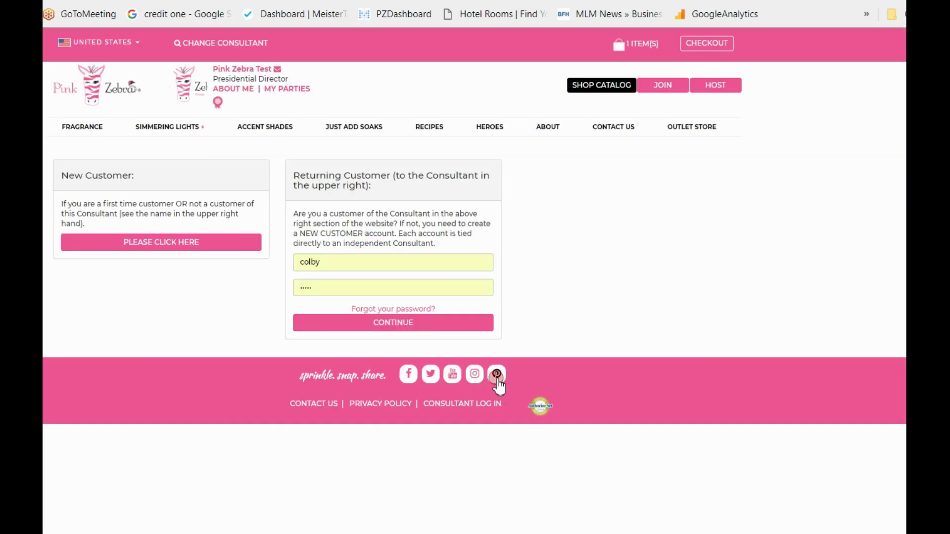
# Continue as the returning customer at checkout and scroll down to review the form.
pyautogui.click(376, 322)
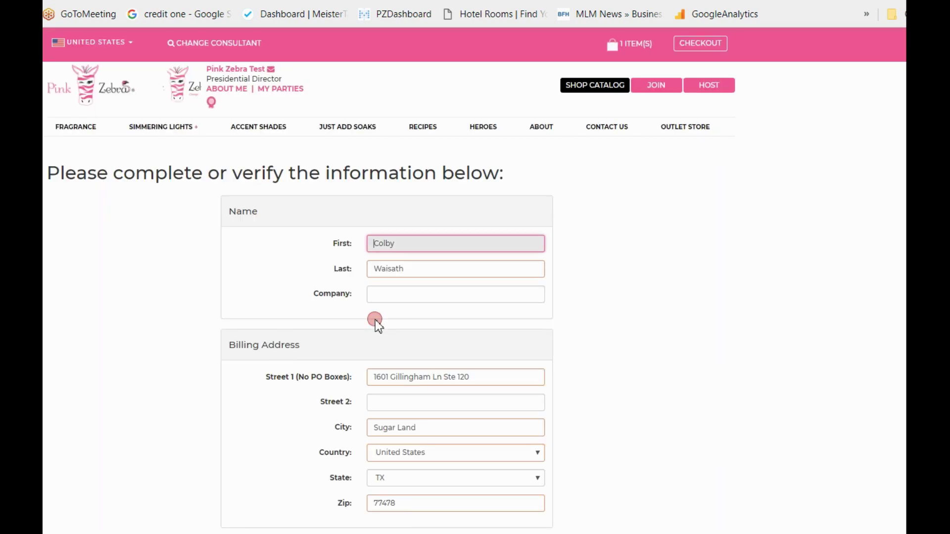
pyautogui.scroll(-10, 623, 369)
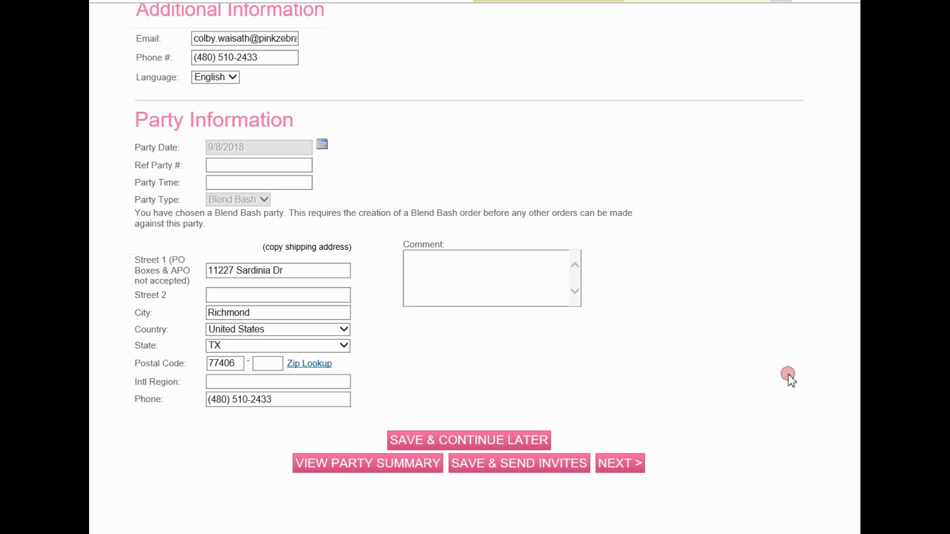
# Open the party summary and accept the verified billing and shipping addresses.
pyautogui.click(360, 462)
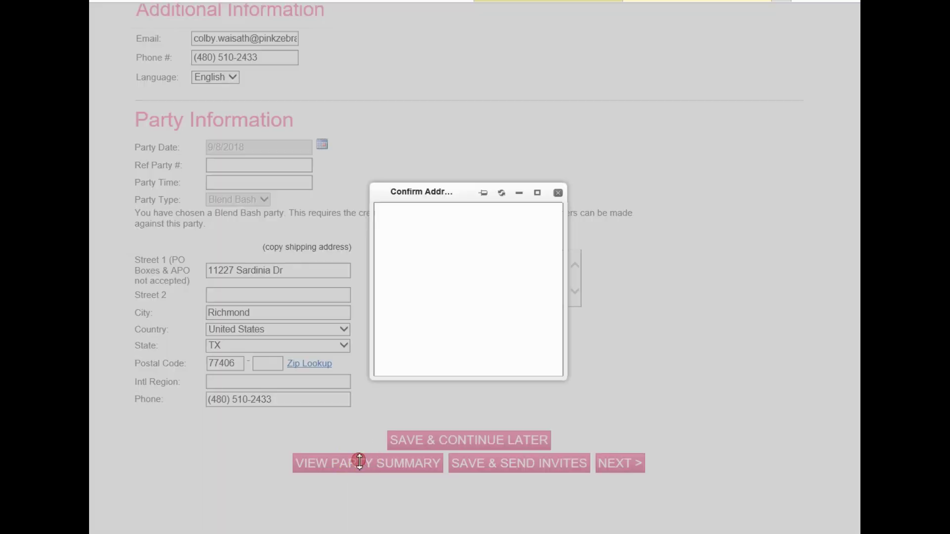
pyautogui.click(524, 389)
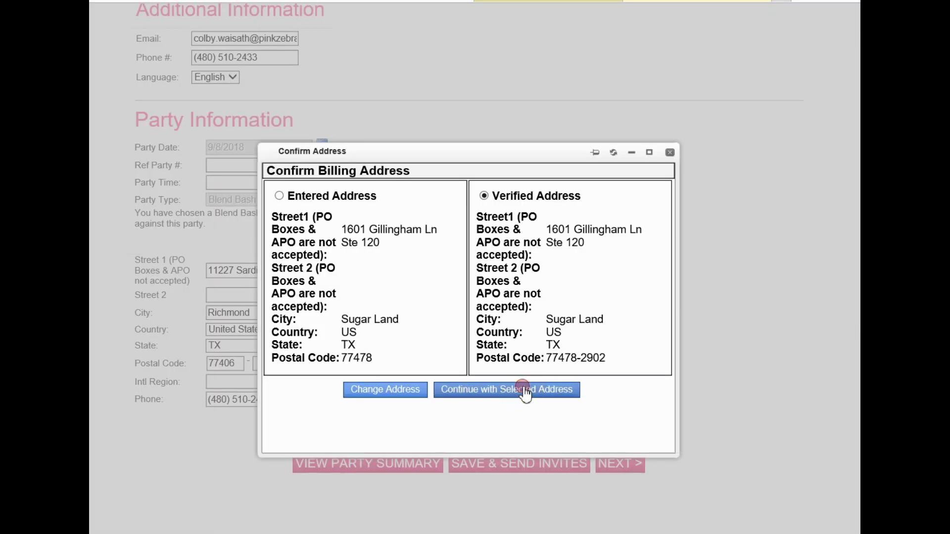
pyautogui.click(505, 407)
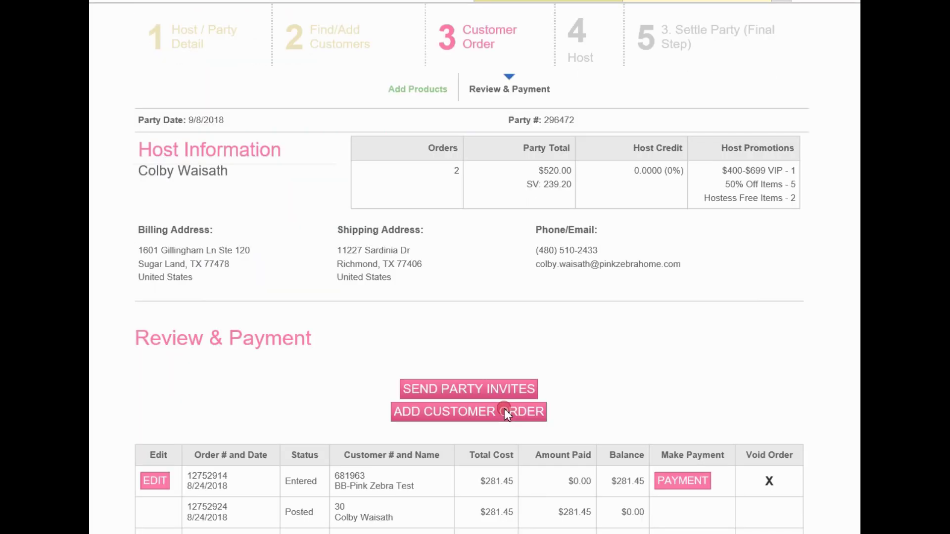
pyautogui.scroll(-2, 735, 319)
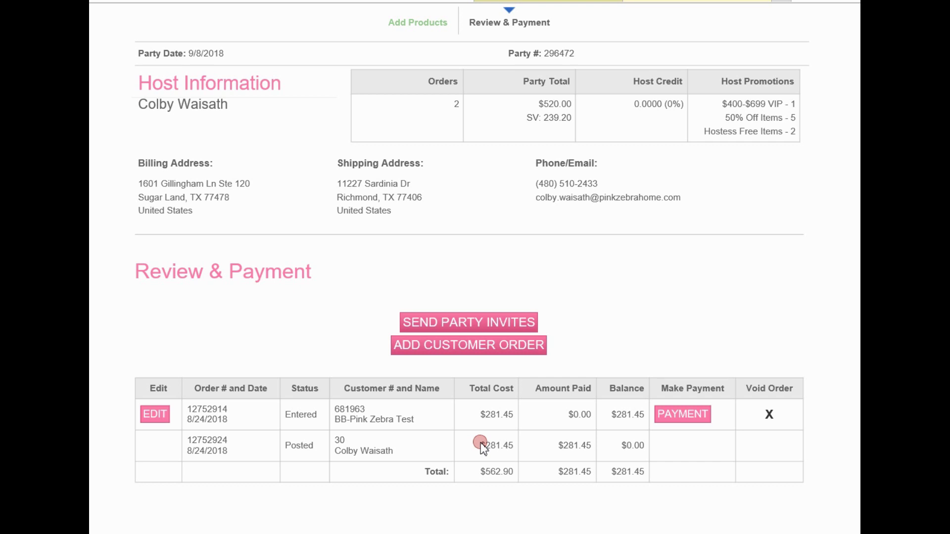
pyautogui.moveTo(320, 420); pyautogui.dragTo(286, 417)
pyautogui.click(427, 426)
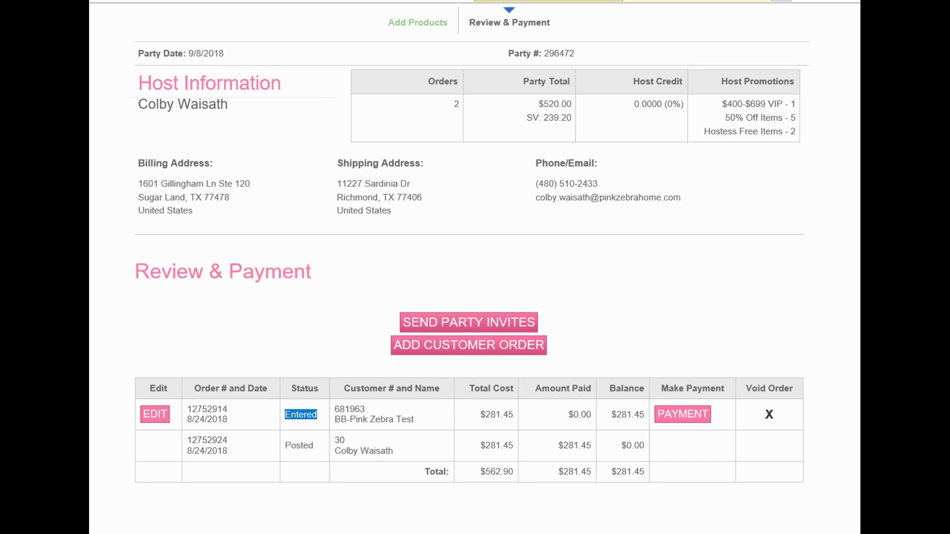